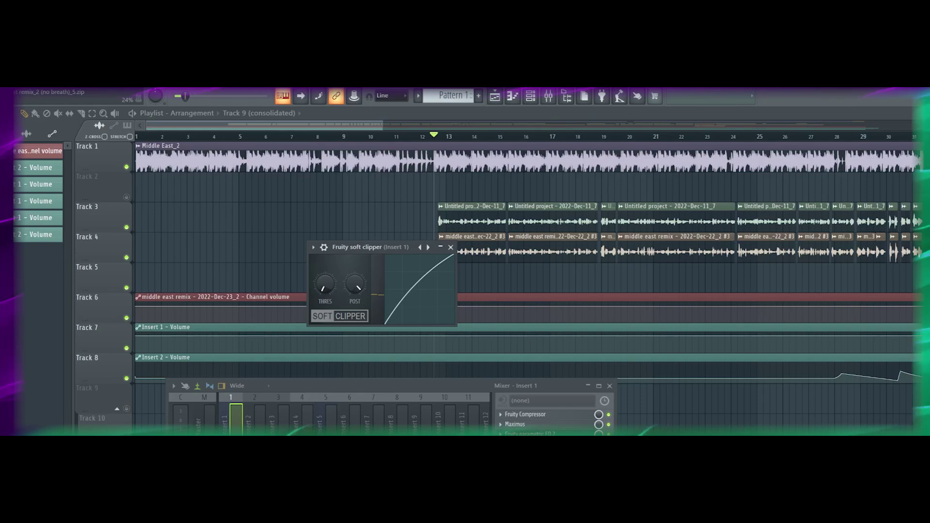
# Step: Reposition the Soft Clipper window, lower then restore its post level, and start playback
pyautogui.moveTo(396, 247); pyautogui.dragTo(337, 236)
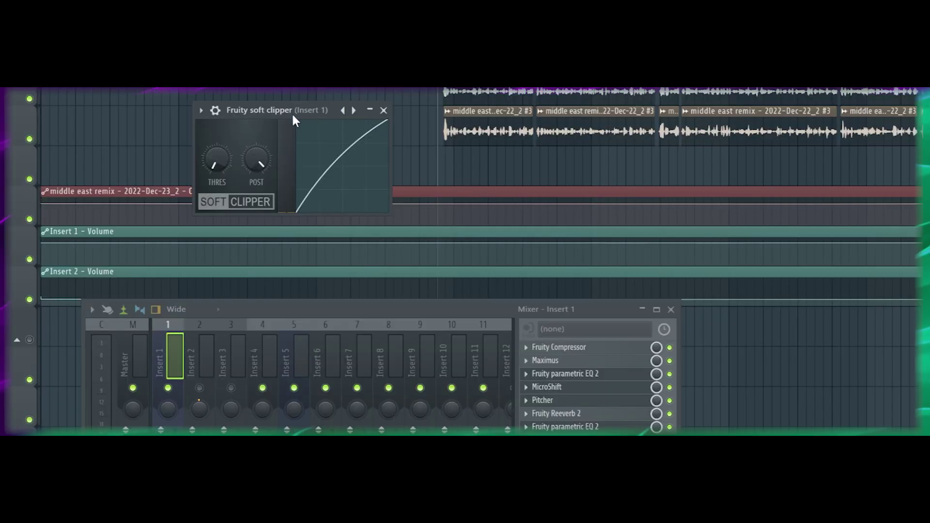
pyautogui.moveTo(292, 113); pyautogui.dragTo(342, 231)
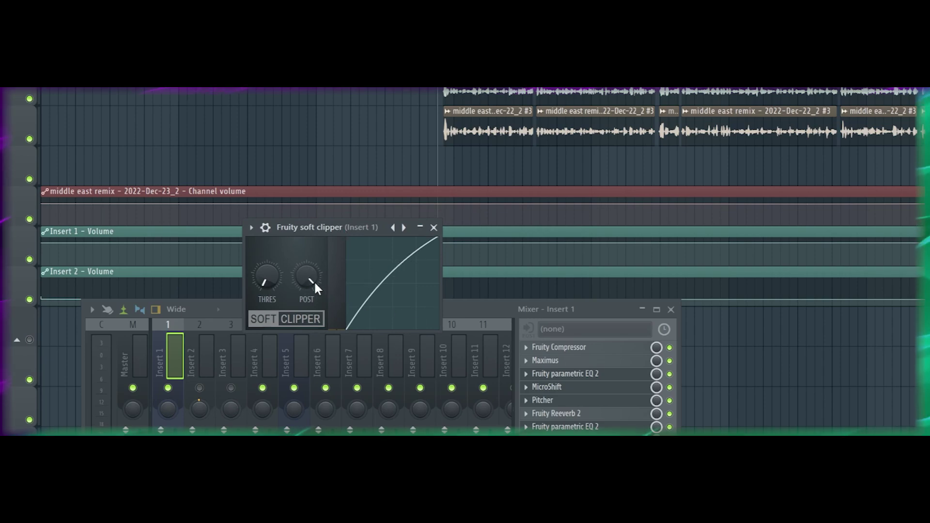
pyautogui.moveTo(306, 280); pyautogui.dragTo(306, 308)
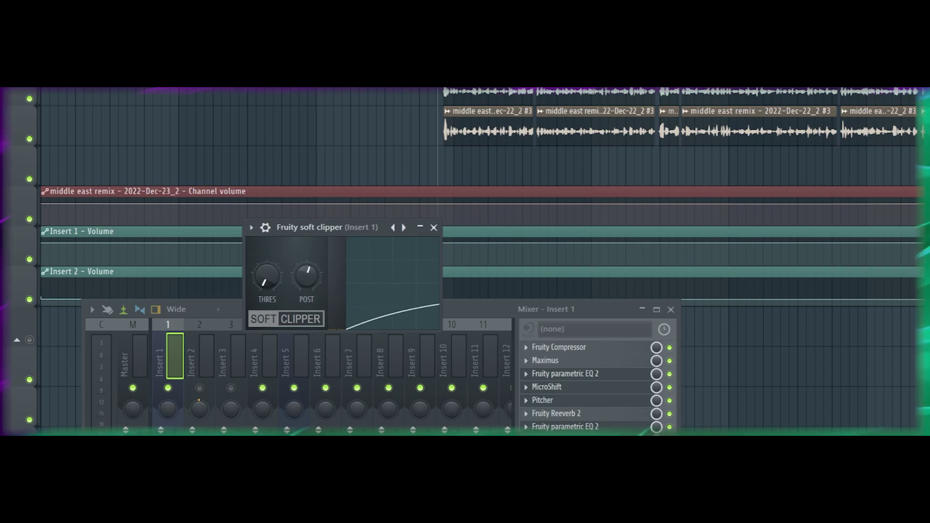
pyautogui.moveTo(307, 310); pyautogui.dragTo(311, 262)
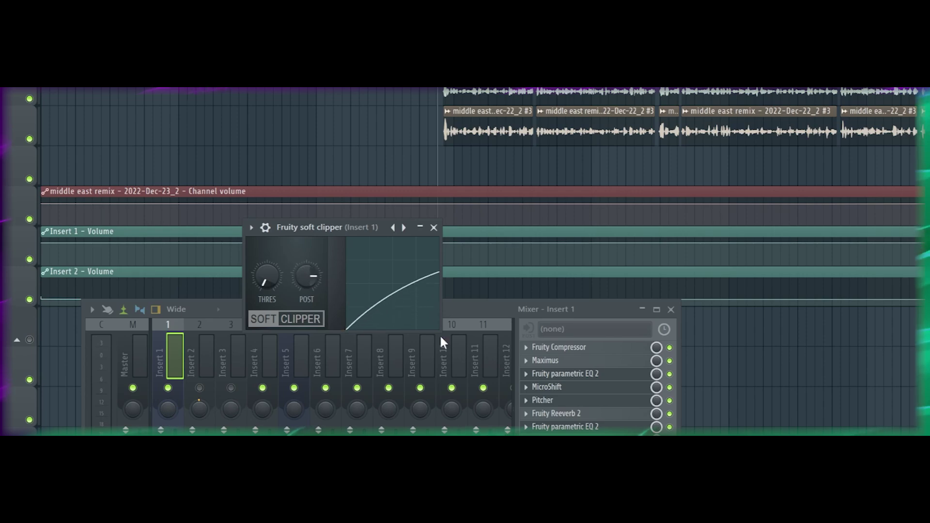
pyautogui.press('space')
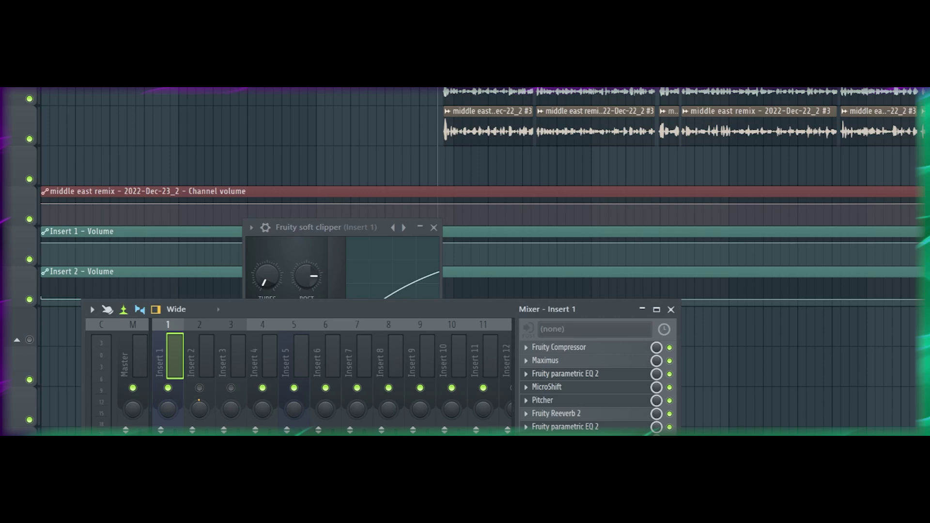
# Step: Raise the post level and set threshold and post for a straight curve, auditioning briefly
pyautogui.moveTo(330, 227); pyautogui.dragTo(305, 308)
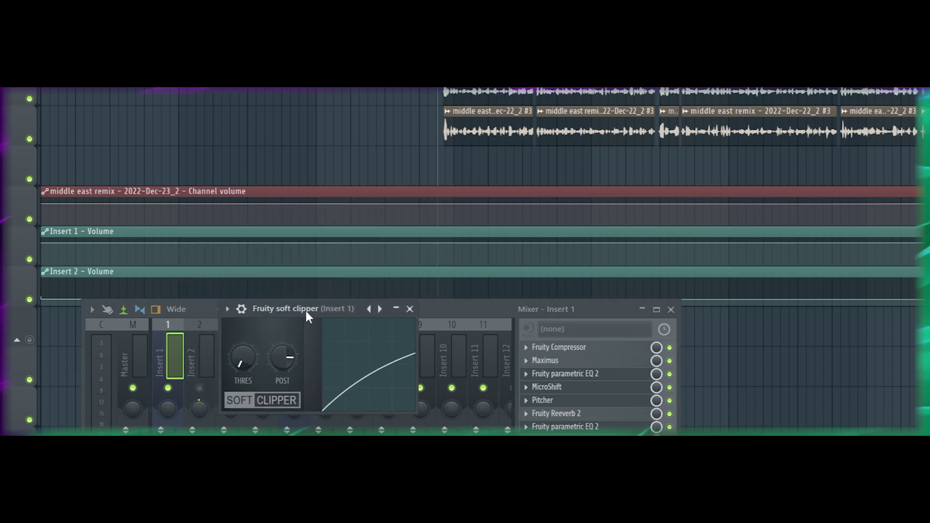
pyautogui.moveTo(282, 358); pyautogui.dragTo(282, 328)
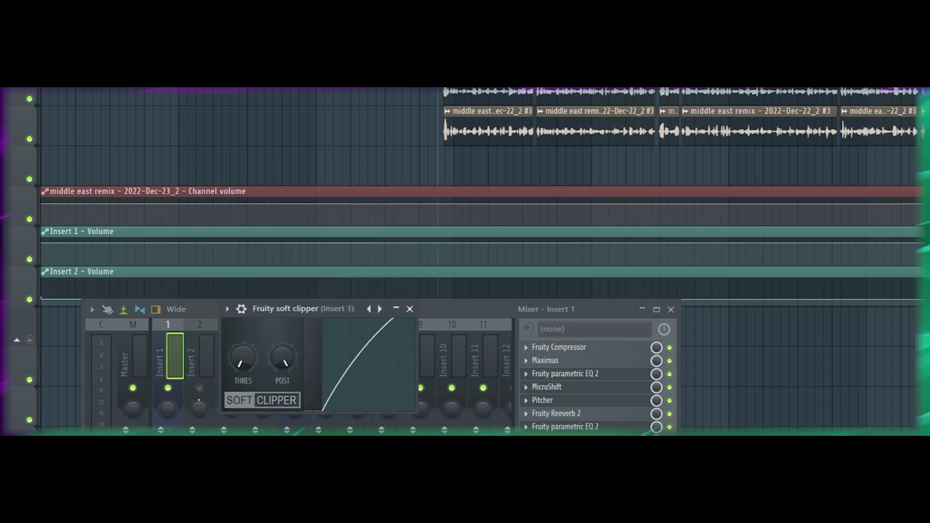
pyautogui.moveTo(243, 357)
pyautogui.mouseDown()
pyautogui.moveTo(243, 335)
pyautogui.moveTo(243, 367)
pyautogui.moveTo(288, 352)
pyautogui.mouseUp()
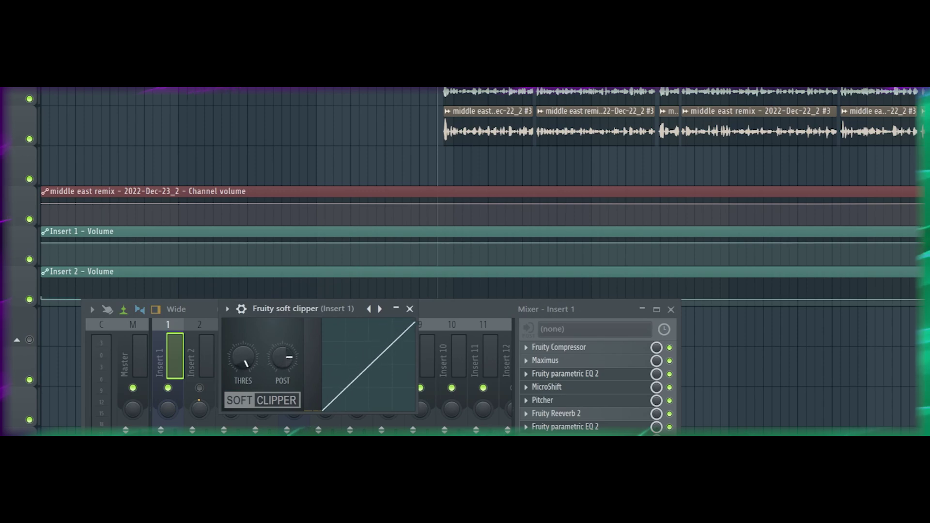
pyautogui.press('space')
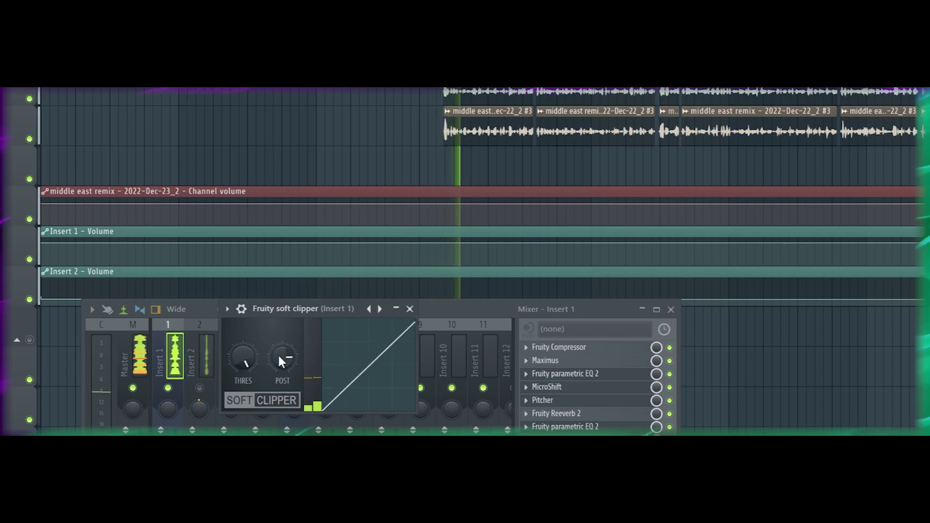
pyautogui.press('space')
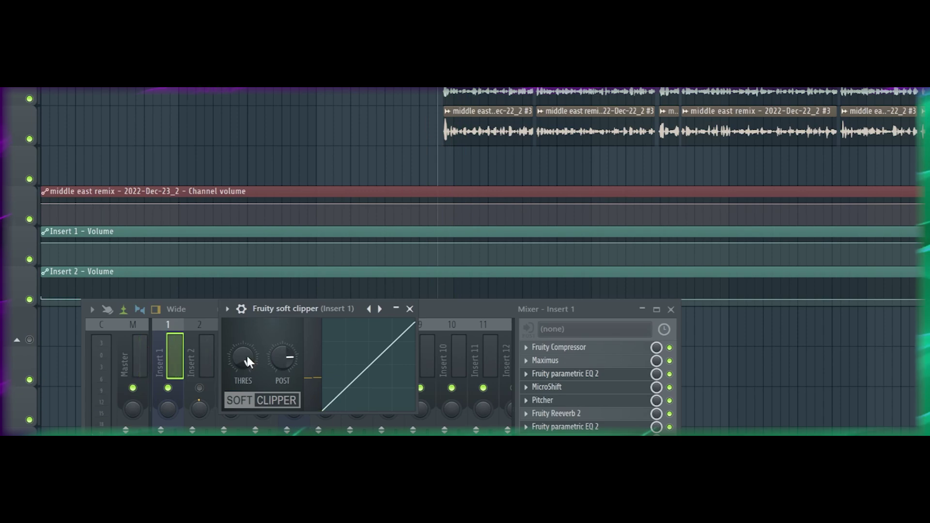
# Step: Lower the Soft Clipper threshold twice for a softer curve while auditioning playback
pyautogui.moveTo(246, 353); pyautogui.dragTo(247, 379)
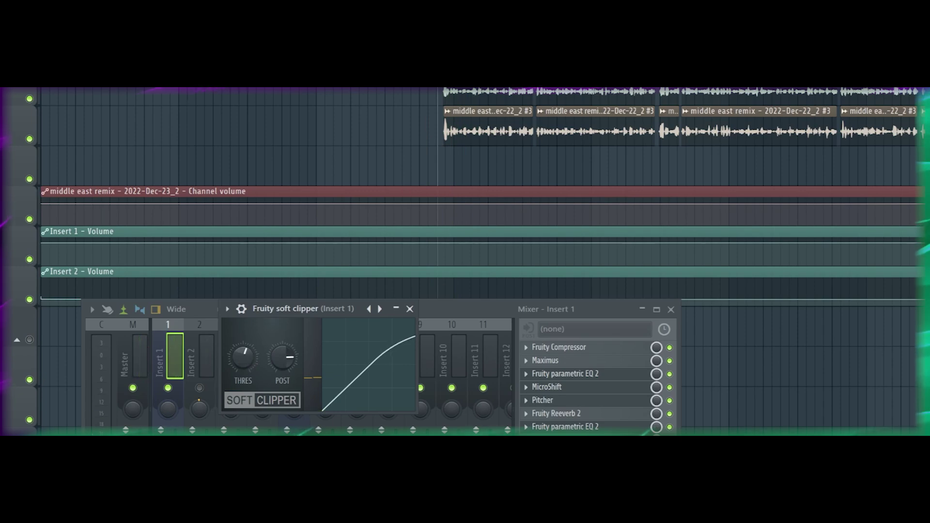
pyautogui.press('space')
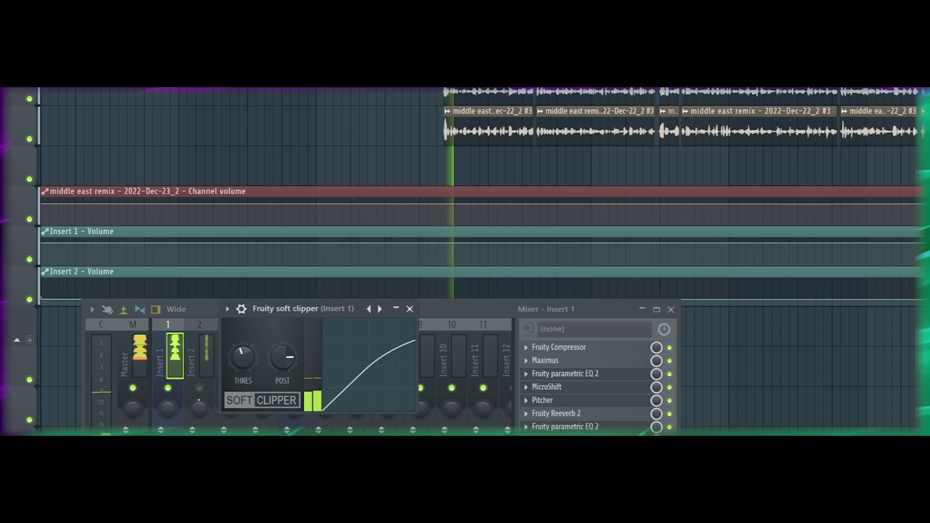
pyautogui.moveTo(246, 355); pyautogui.dragTo(246, 375)
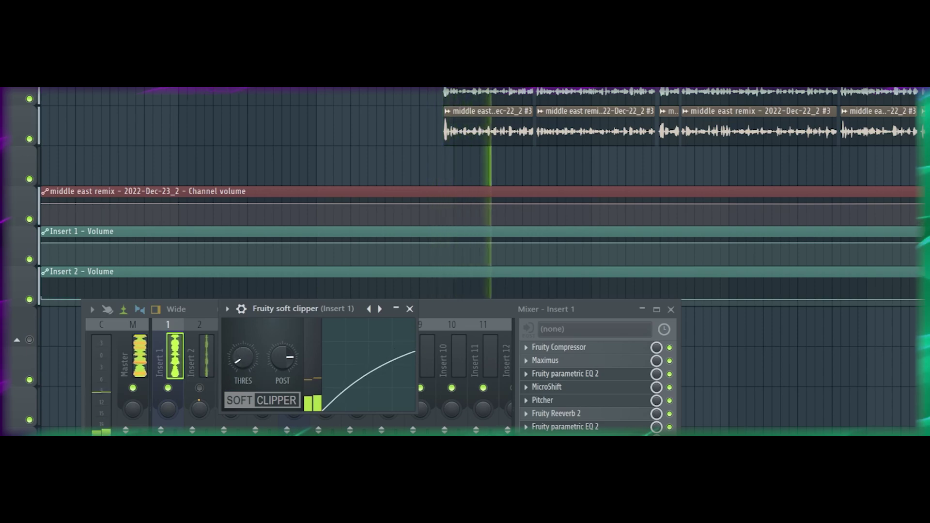
pyautogui.press('space')
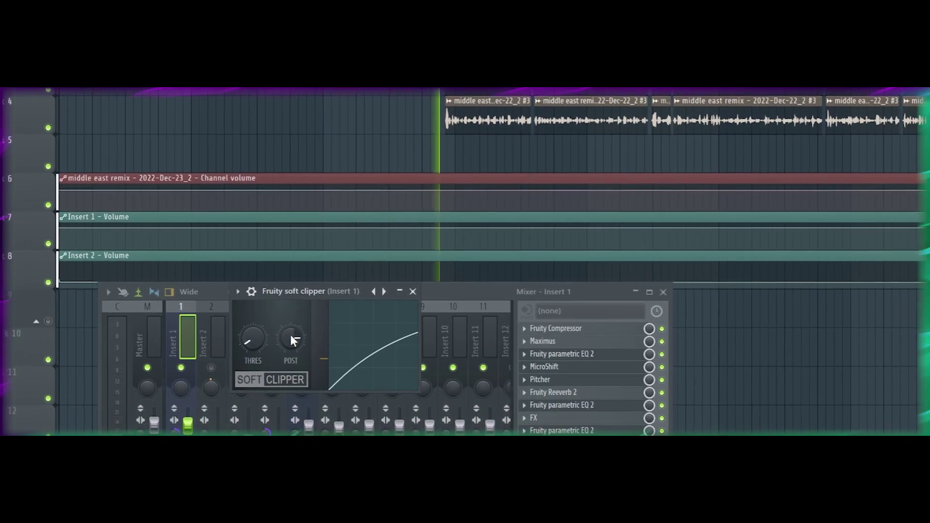
pyautogui.press('space')
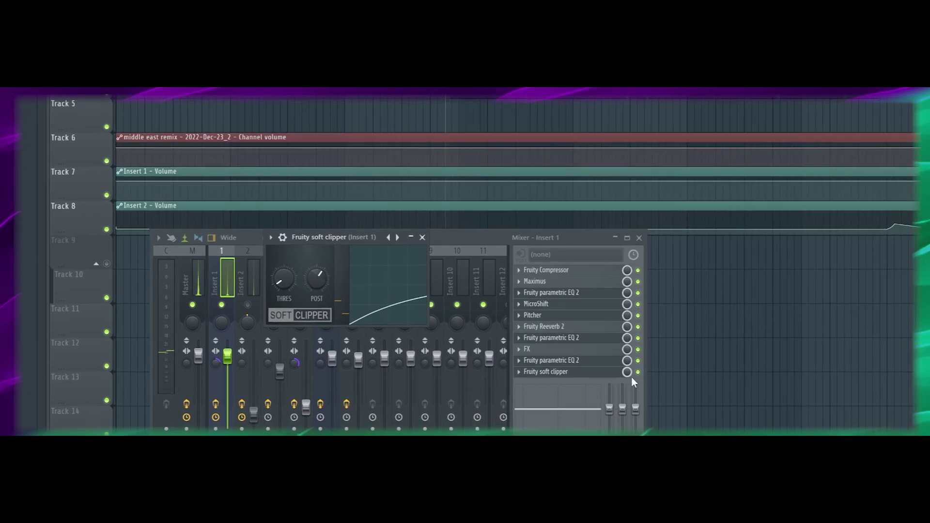
# Step: During playback, close the Soft Clipper editor and toggle the clipper on, off, then on
pyautogui.press('space')
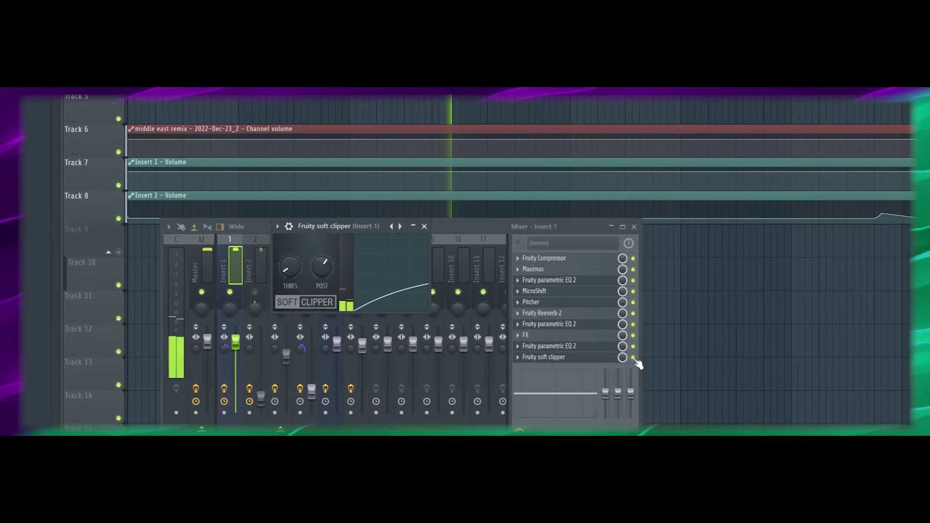
pyautogui.press('Escape')
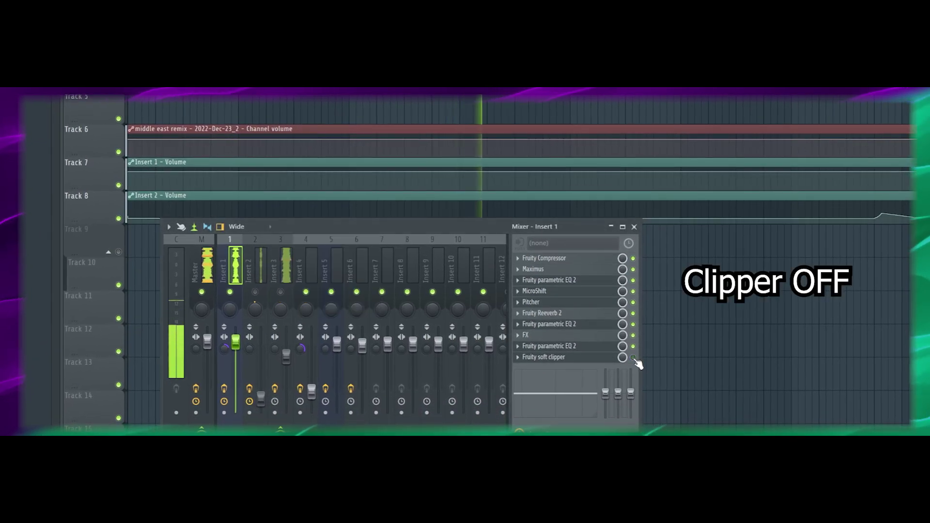
pyautogui.click(633, 358)
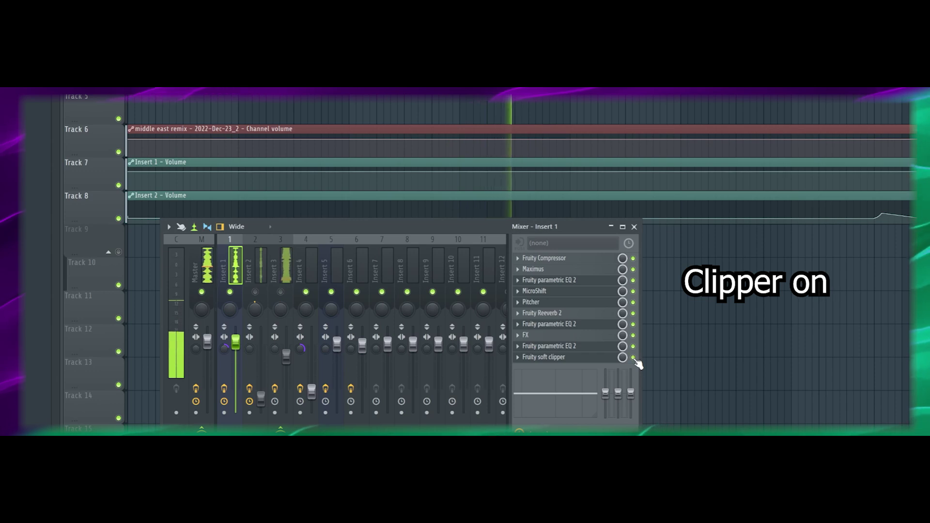
pyautogui.click(633, 358)
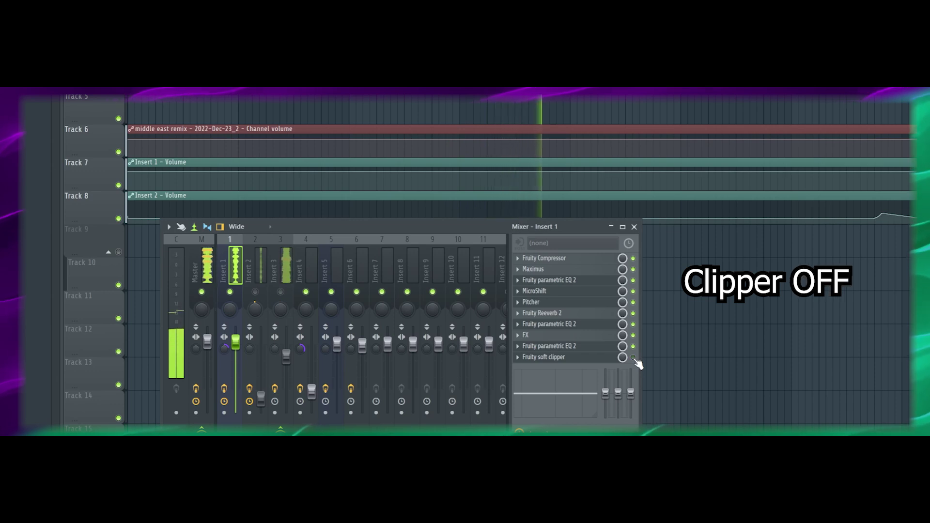
pyautogui.click(633, 358)
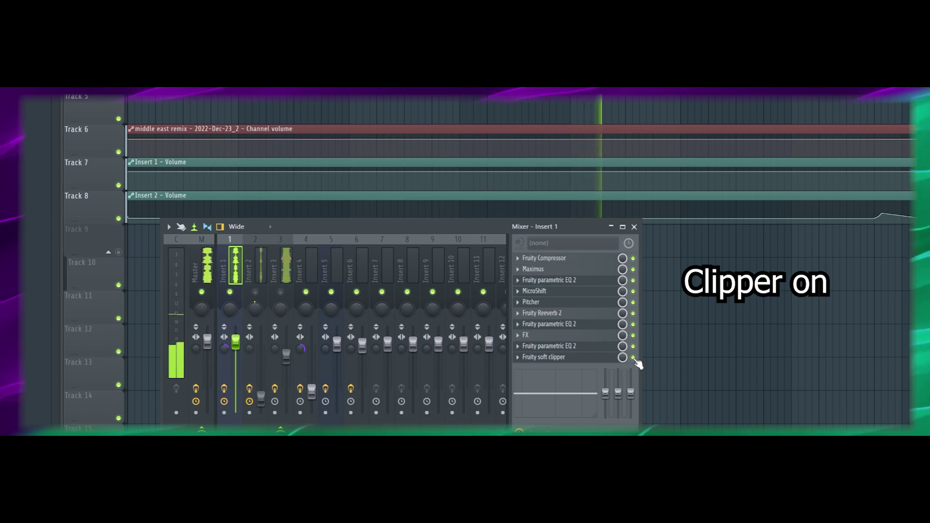
pyautogui.press('space')
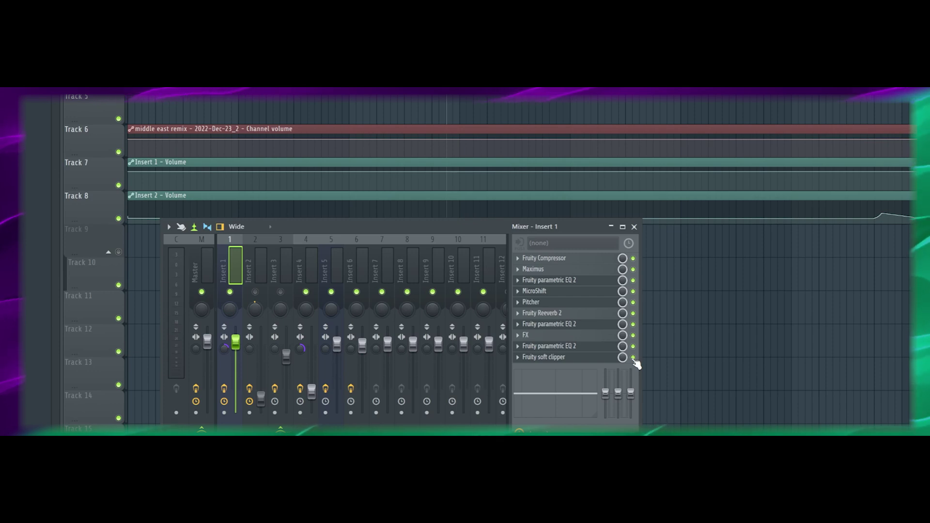
# Step: Reopen the Insert 1 Soft Clipper and reshape its threshold into a soft curve
pyautogui.click(574, 359)
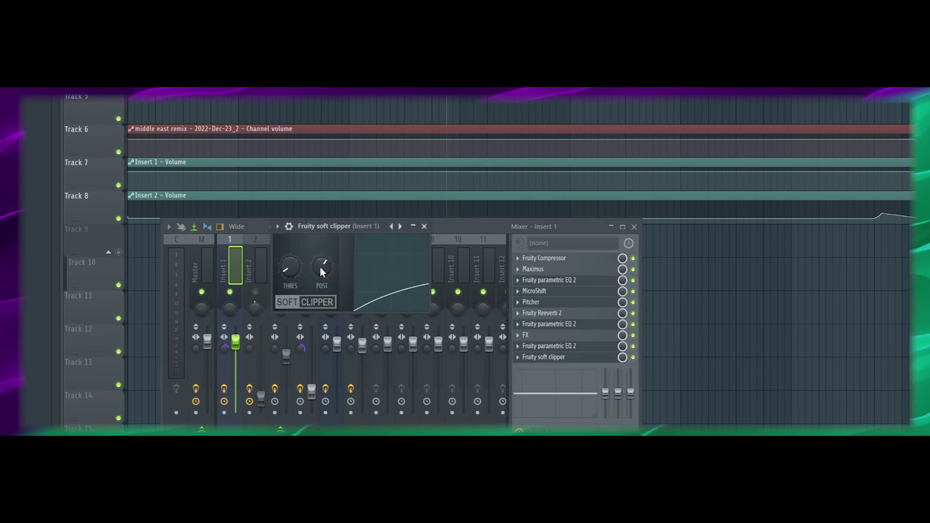
pyautogui.moveTo(292, 269); pyautogui.dragTo(322, 258)
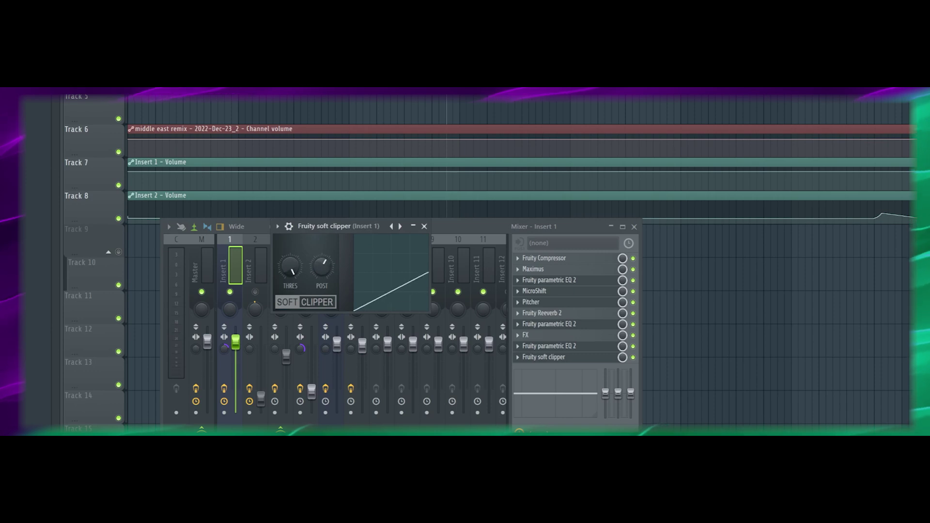
pyautogui.moveTo(291, 270); pyautogui.dragTo(290, 260)
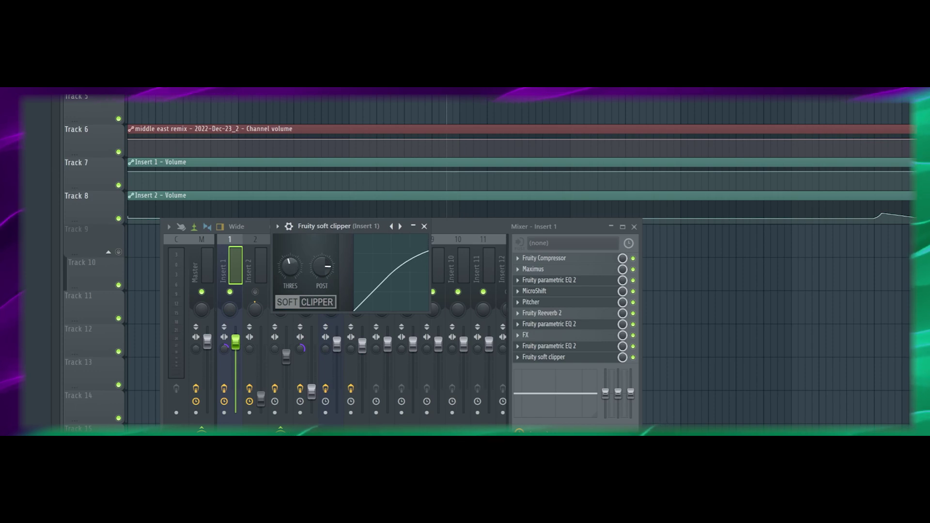
pyautogui.moveTo(290, 262); pyautogui.dragTo(285, 266)
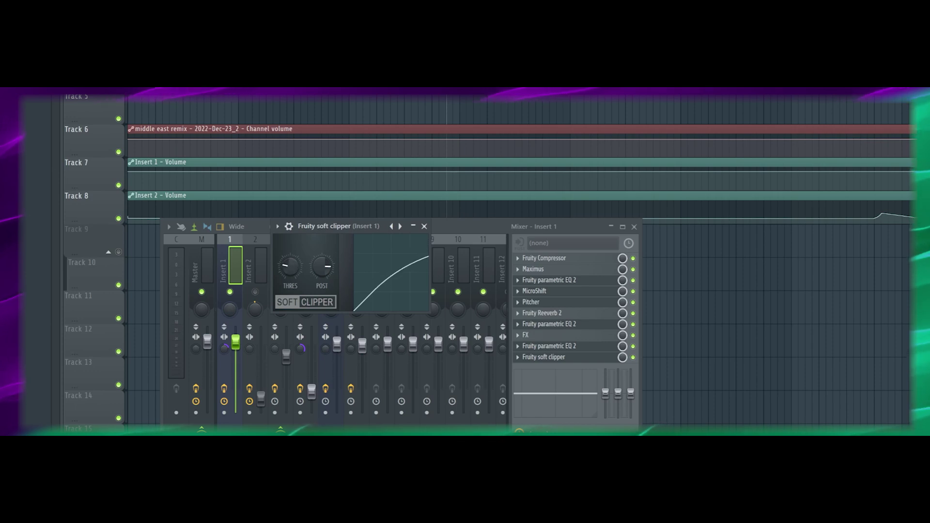
# Step: Lower the post level to flatten the output curve, then stop playback and close the editor
pyautogui.moveTo(322, 268)
pyautogui.mouseDown()
pyautogui.moveTo(323, 284)
pyautogui.moveTo(322, 251)
pyautogui.mouseUp()
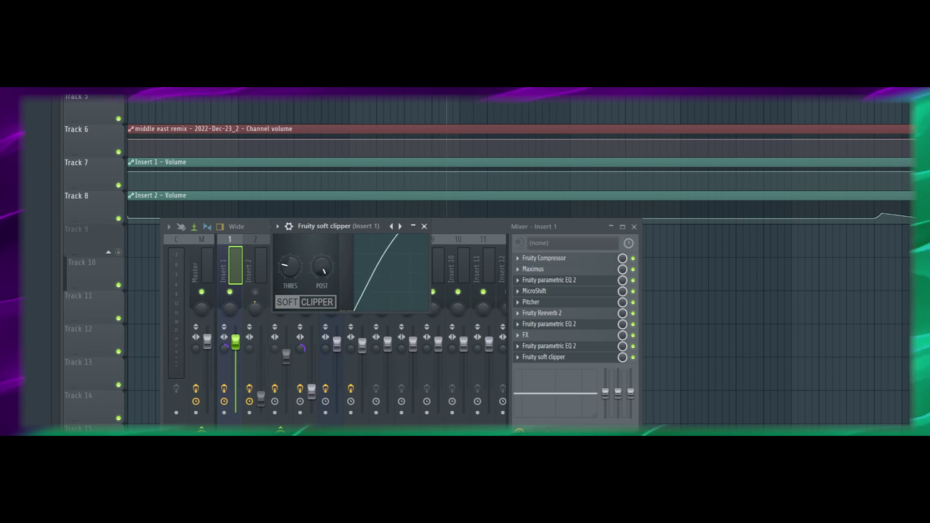
pyautogui.moveTo(322, 267); pyautogui.dragTo(322, 276)
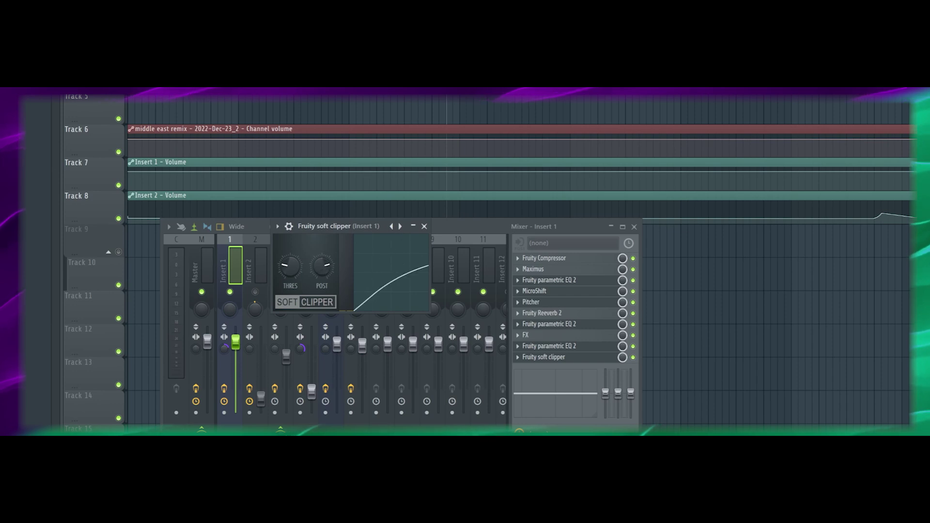
pyautogui.moveTo(322, 266); pyautogui.dragTo(322, 291)
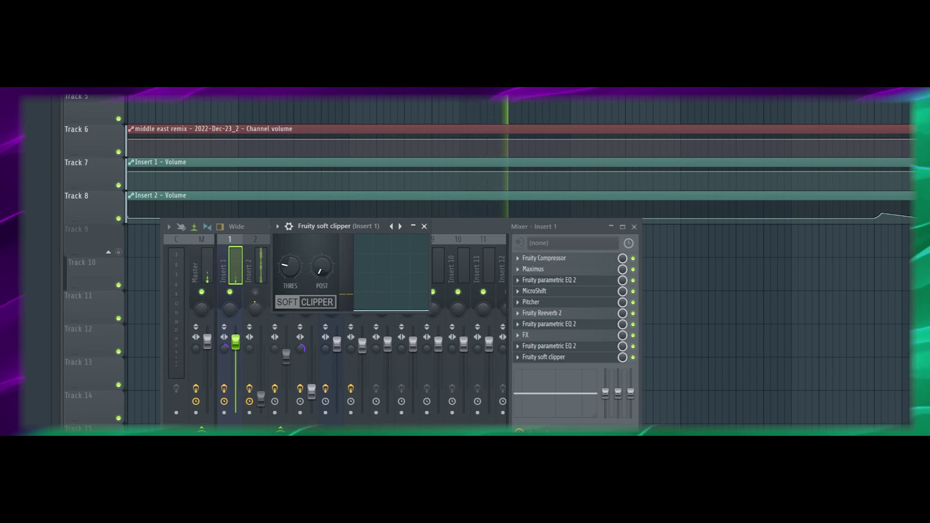
pyautogui.moveTo(322, 276); pyautogui.dragTo(322, 265)
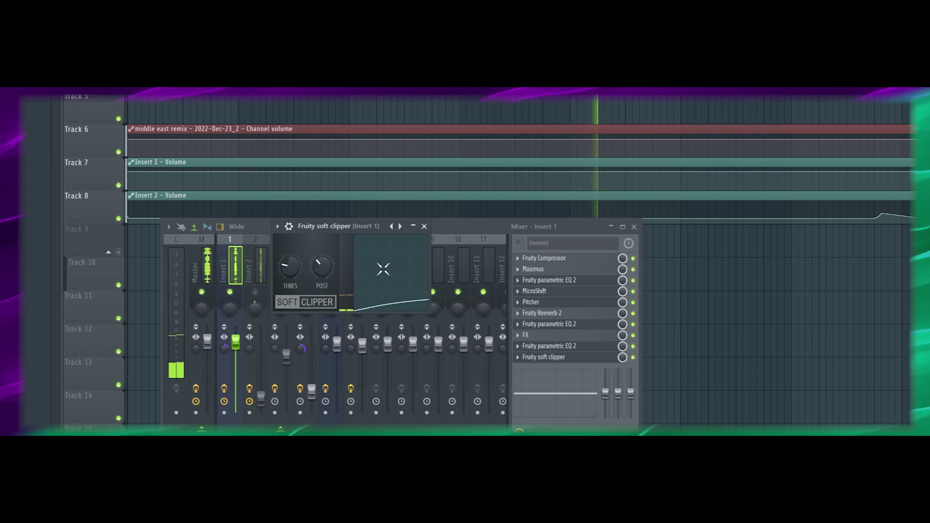
pyautogui.press('space')
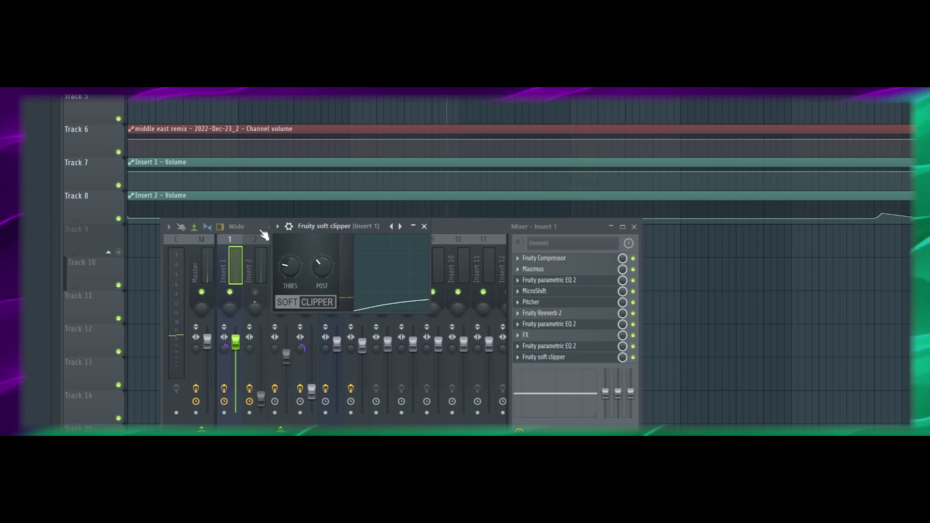
pyautogui.press('Escape')
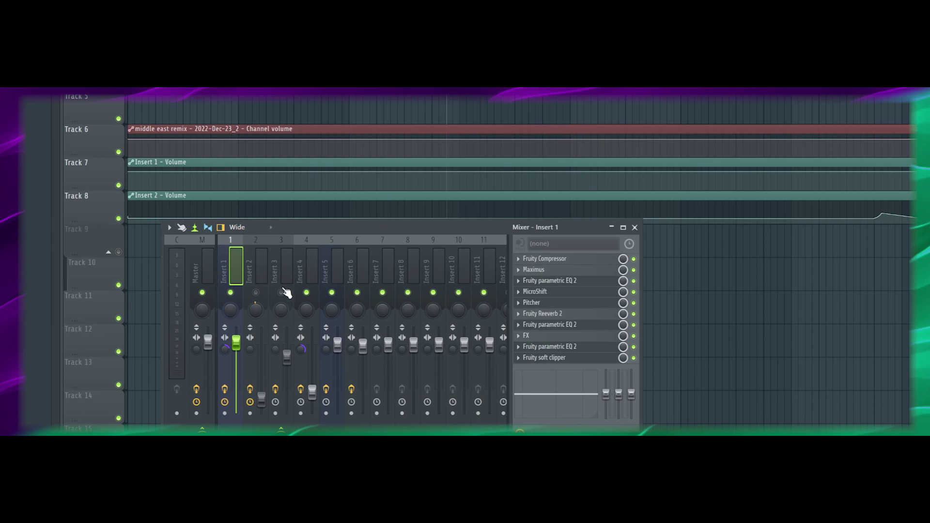